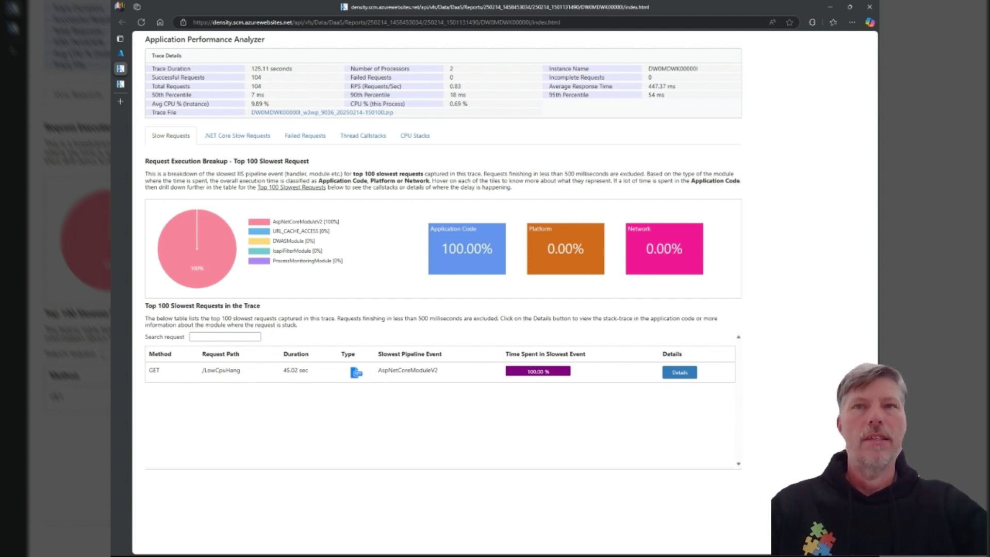
- Locate the /LowCpuHang request in the .NET Core slow requests list and highlight its activity ID
double_click(220, 369)
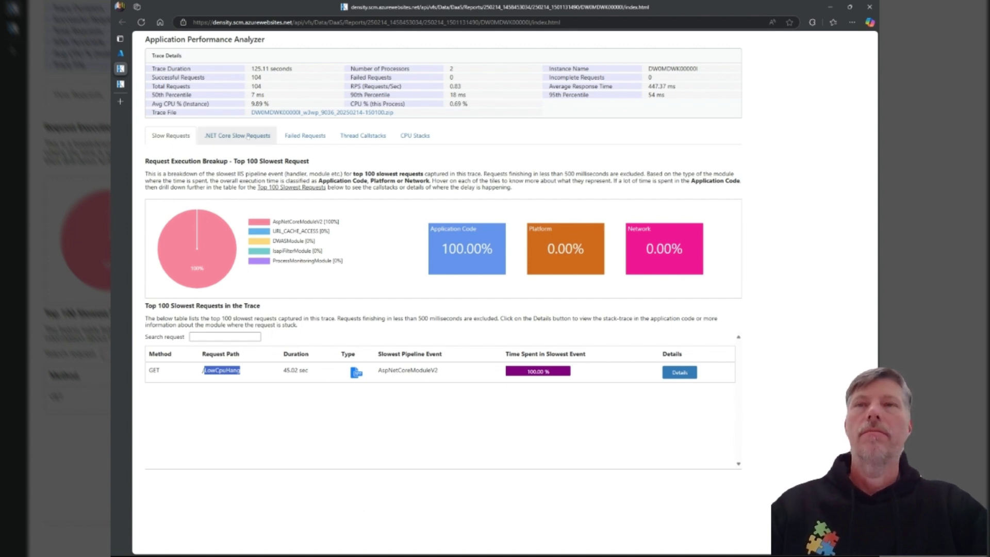
left_click(248, 135)
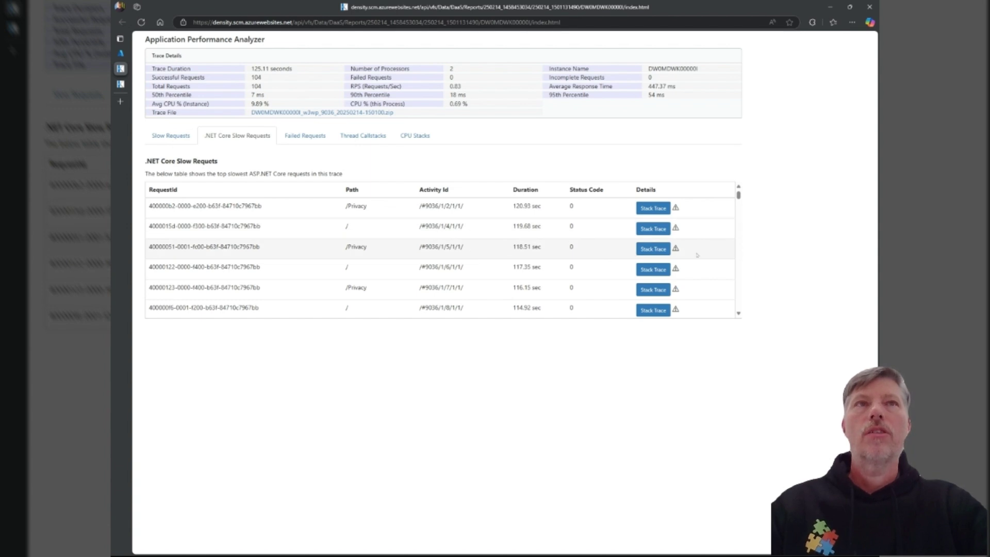
scroll(703, 259, "down", 5)
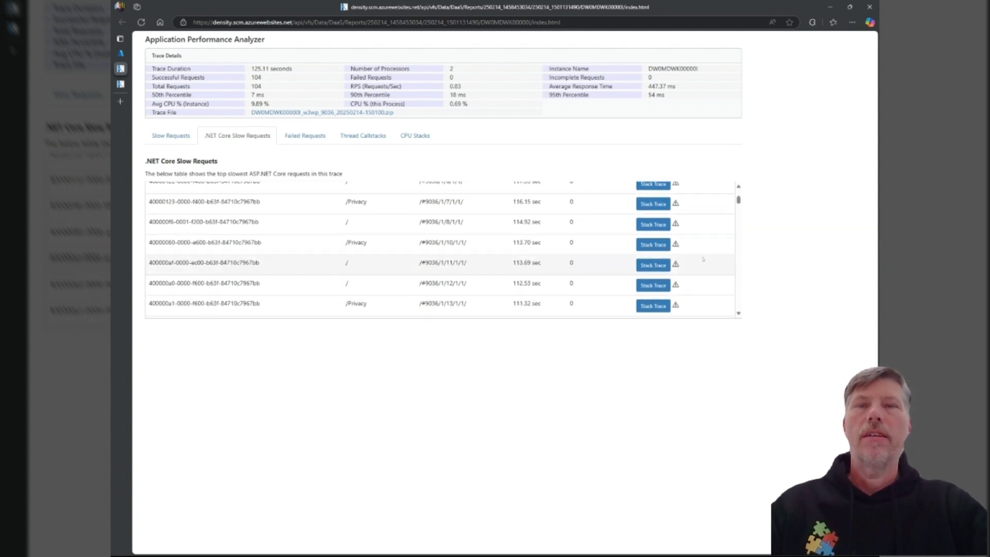
scroll(703, 259, "down", 1)
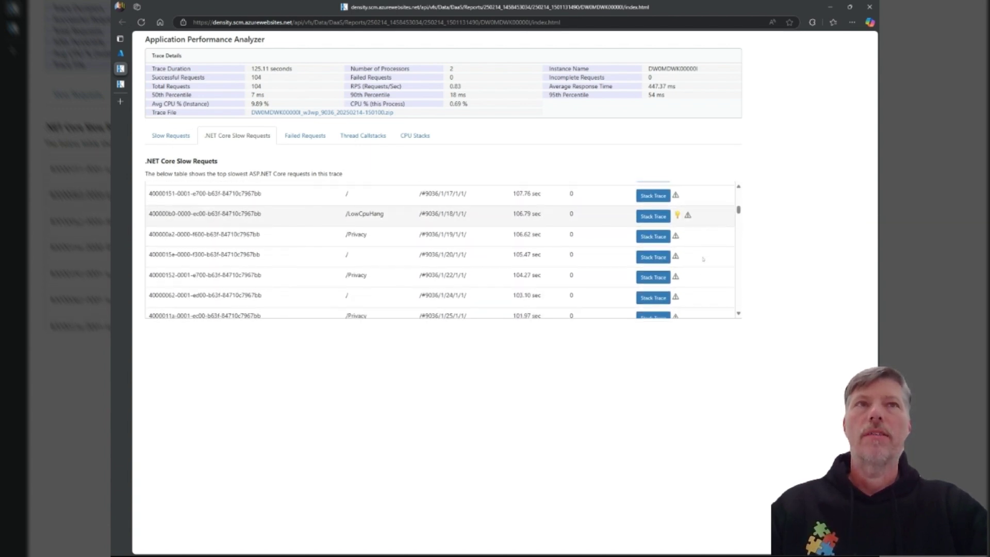
mouse_move(678, 215)
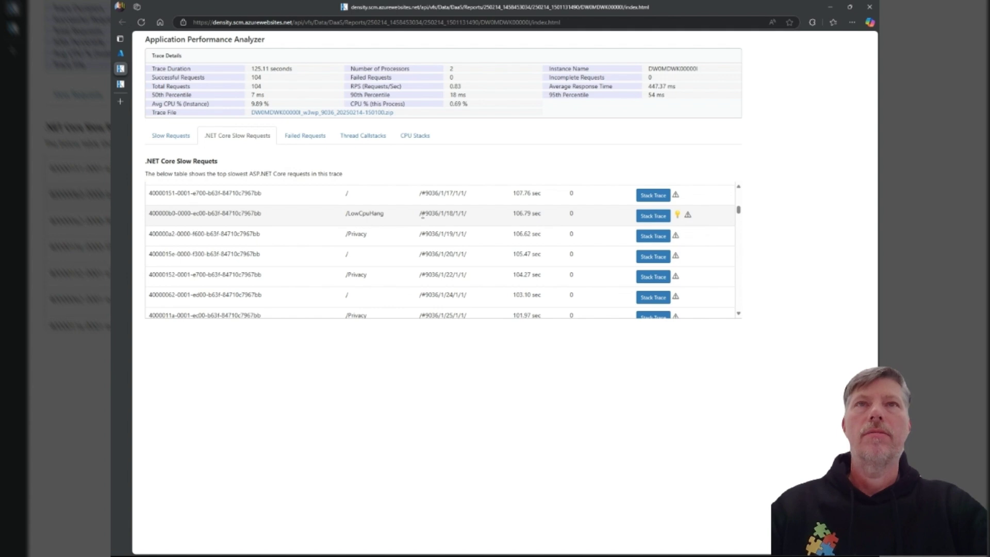
left_click_drag(420, 215, 468, 215)
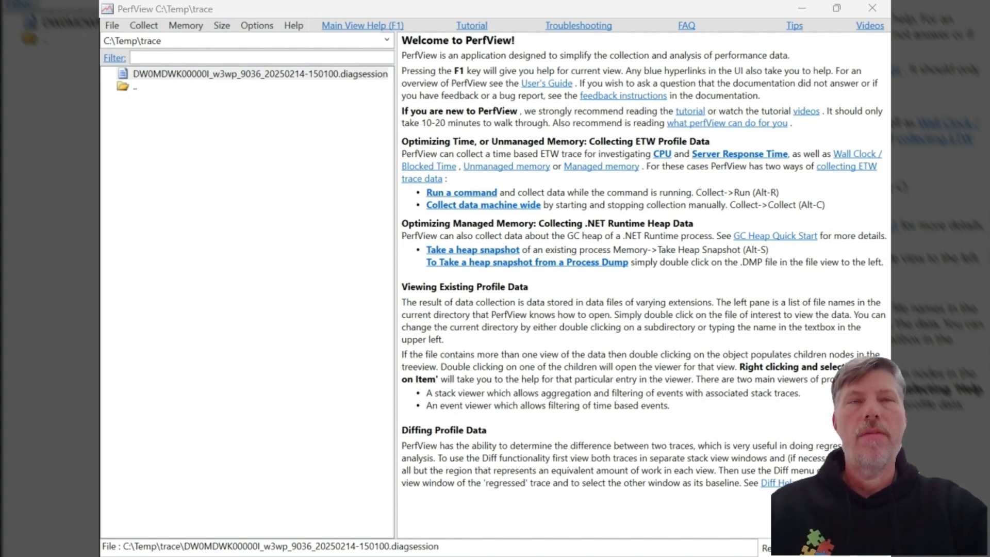
double_click(187, 73)
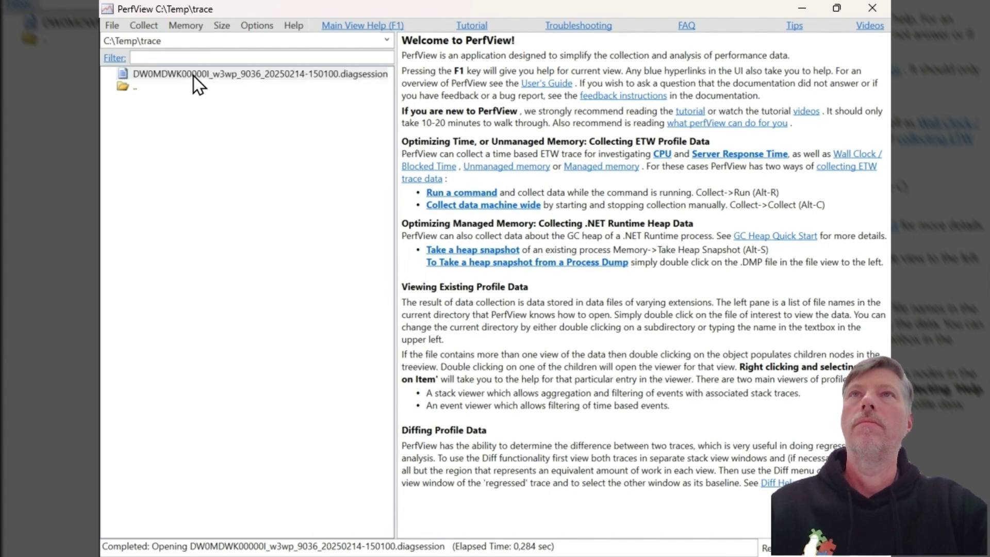
left_click(110, 74)
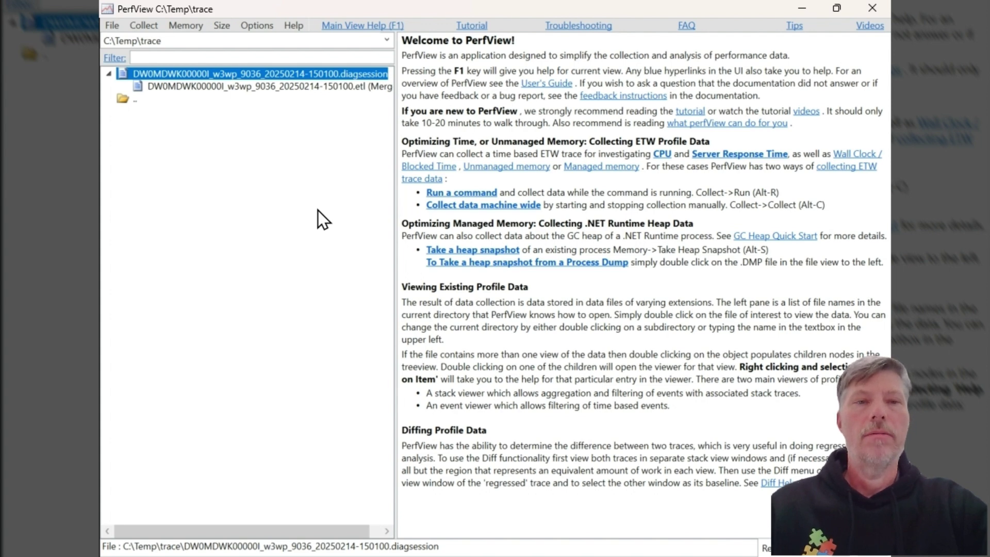
double_click(275, 87)
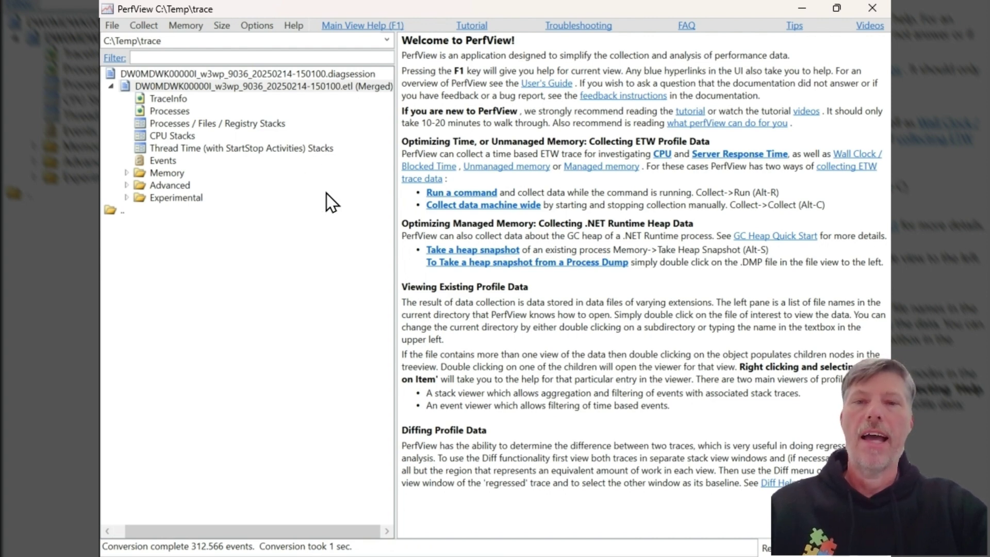
double_click(254, 148)
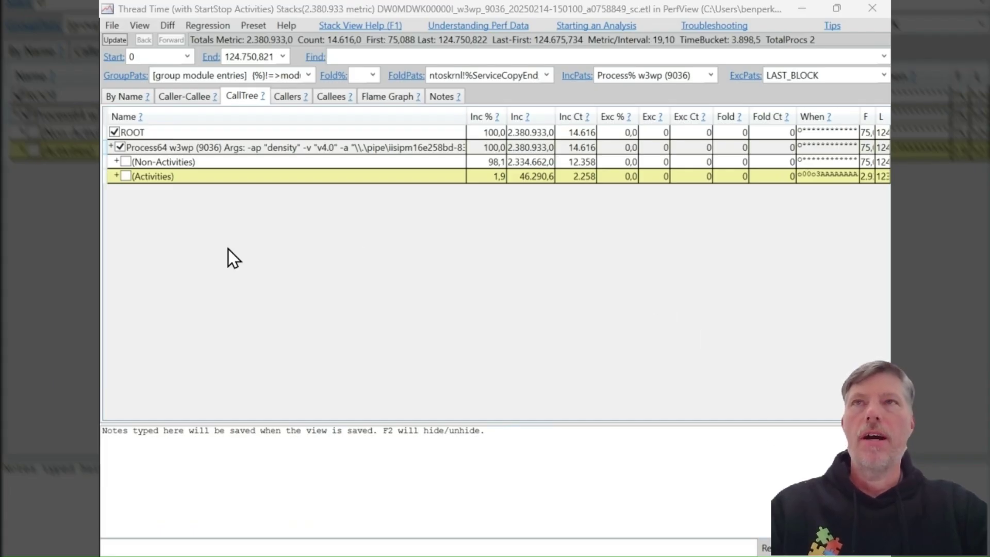
- Expand the w3wp Activities node and drill through the /#9036/1/18/ GET request to its .NET ThreadPool Worker thread
left_click(126, 176)
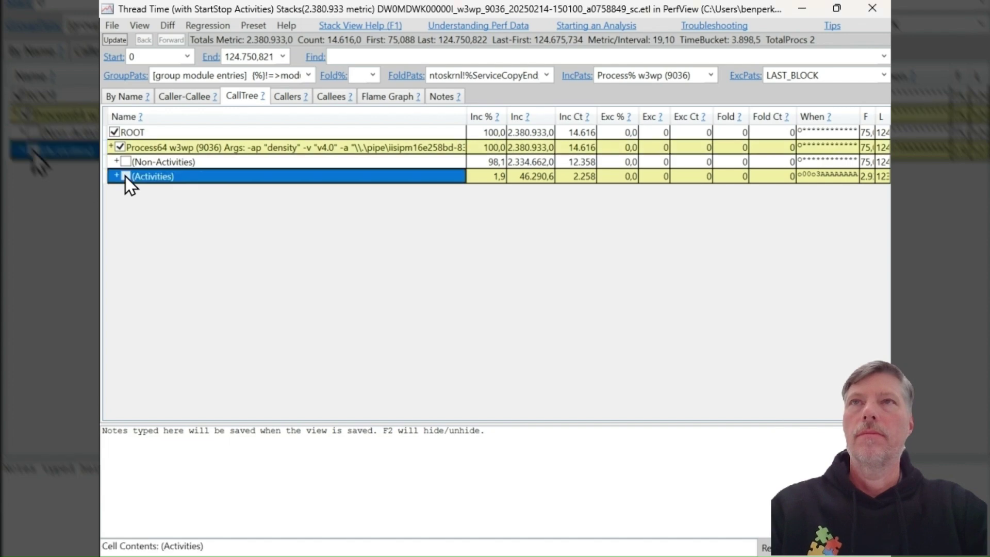
left_click(126, 176)
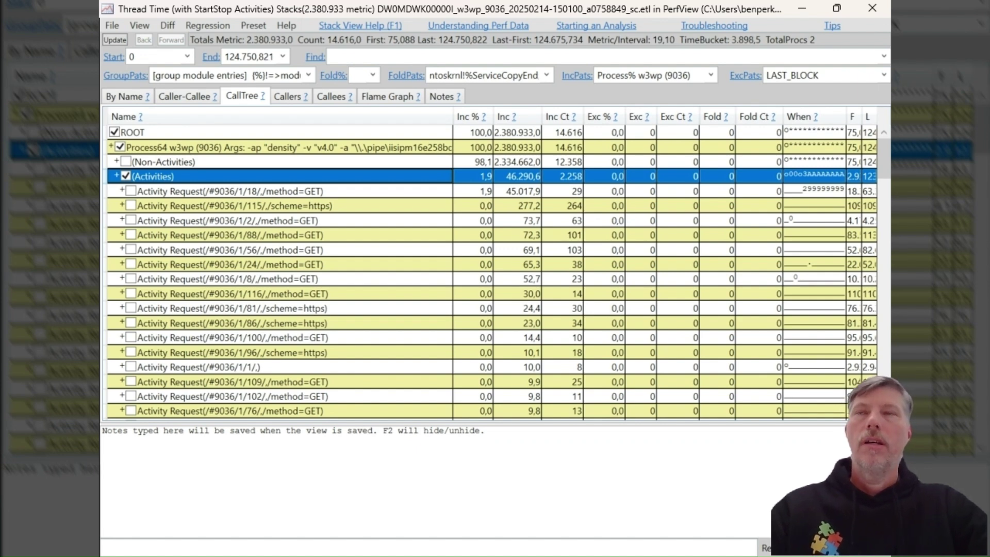
left_click(130, 191)
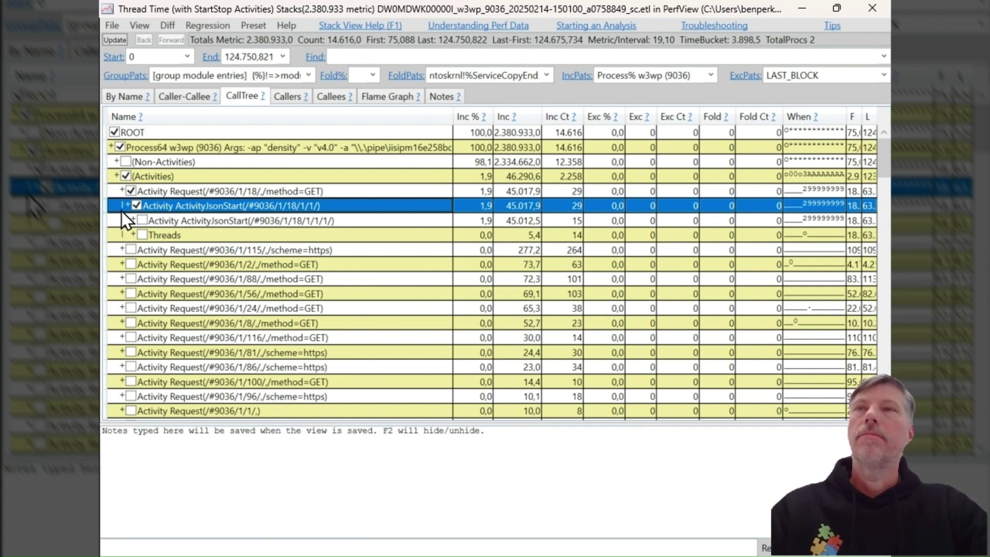
left_click(144, 220)
left_click(144, 220)
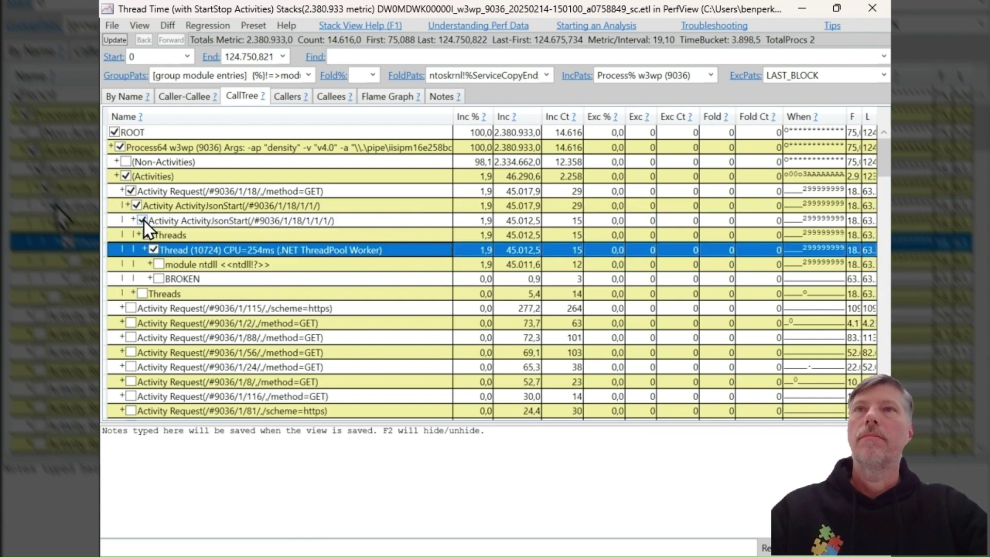
- Expand the thread's ntdll and kernel32 modules, and the razorpages module under the nested mvc.core module
left_click(158, 265)
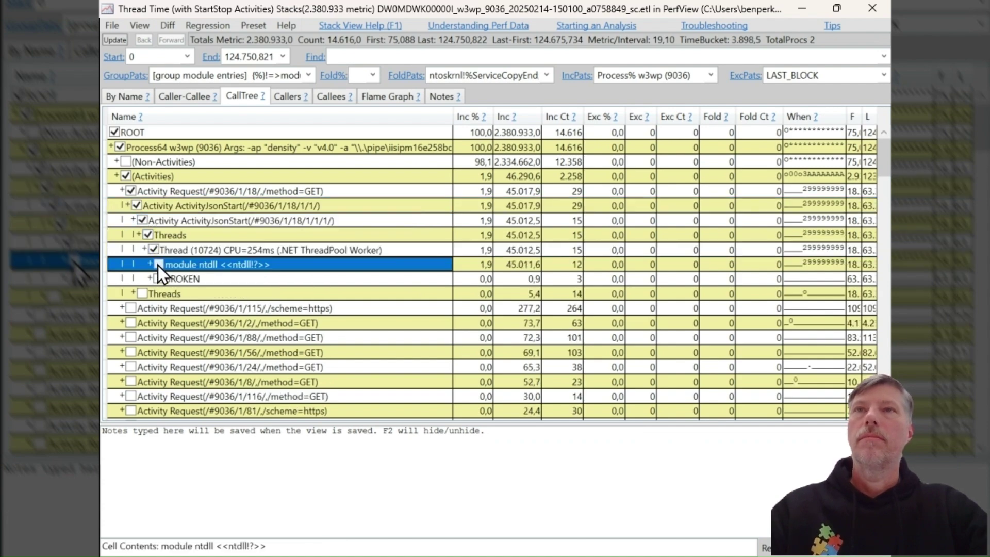
left_click(158, 265)
left_click(166, 280)
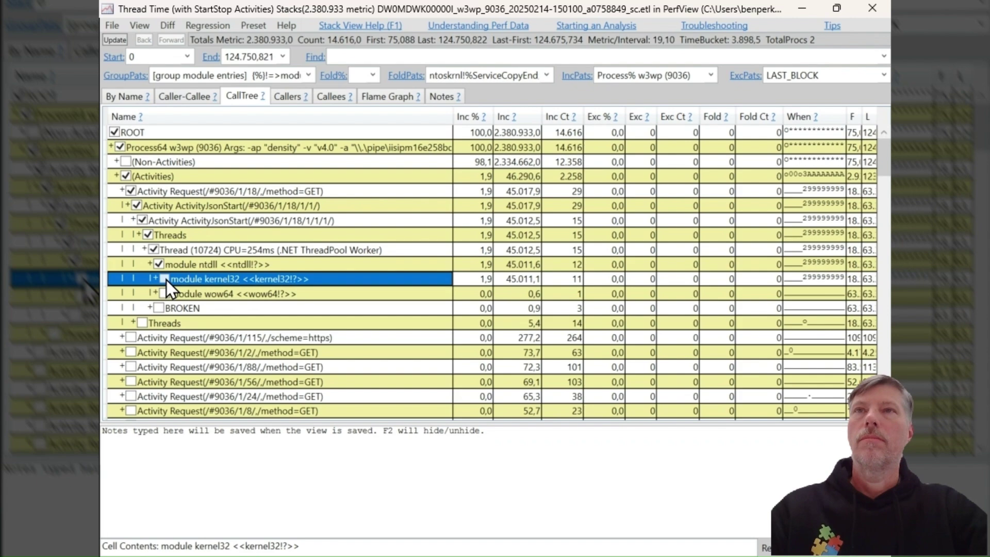
left_click(166, 280)
scroll(280, 347, "down", 6)
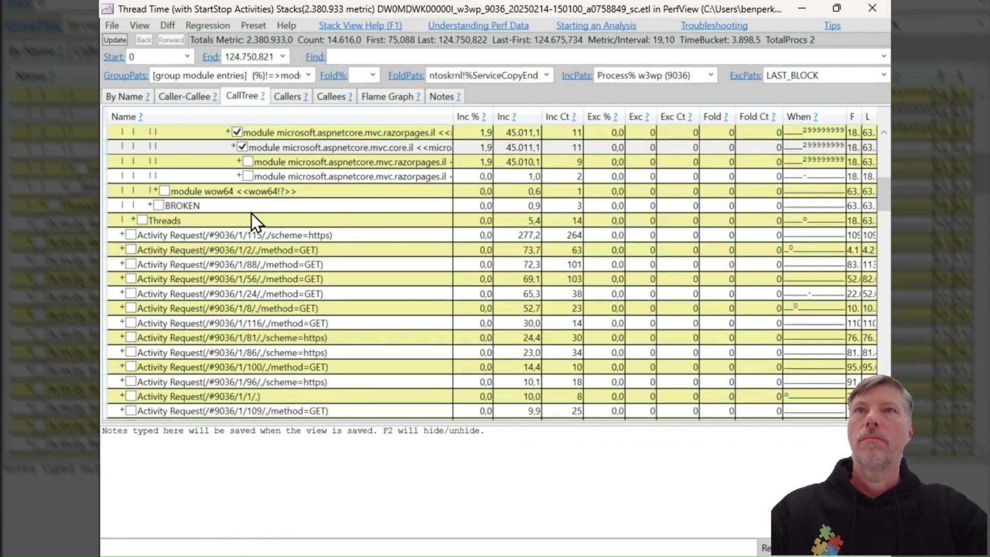
left_click(246, 163)
left_click(246, 163)
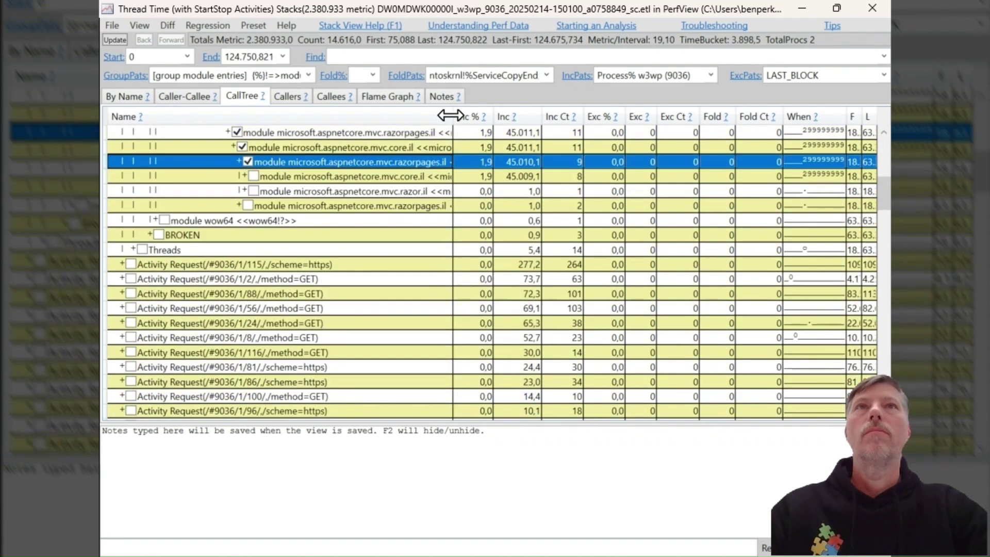
- Widen the Name column and expand the nested mvc.core and mvc.razor modules in the call stack
left_click_drag(453, 110, 840, 108)
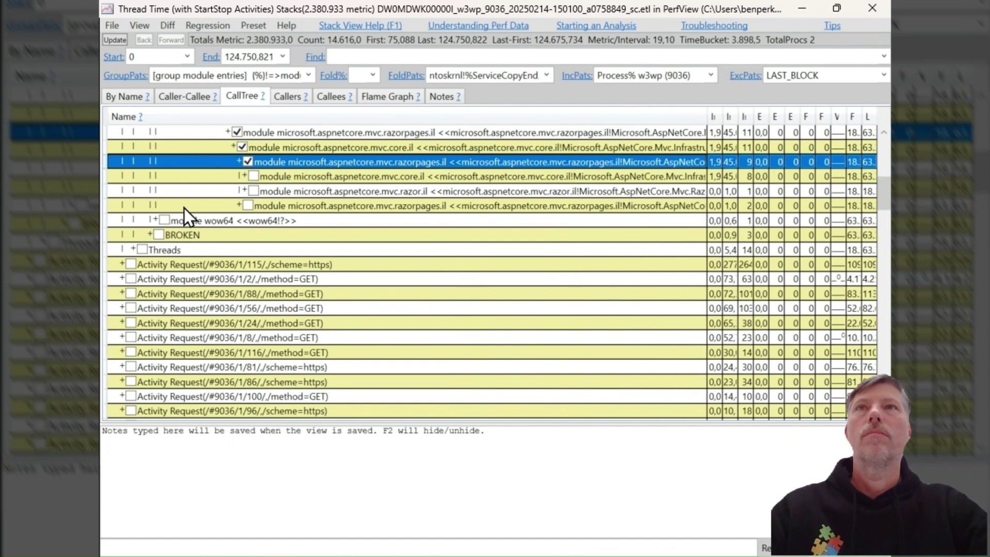
left_click(254, 176)
left_click(254, 176)
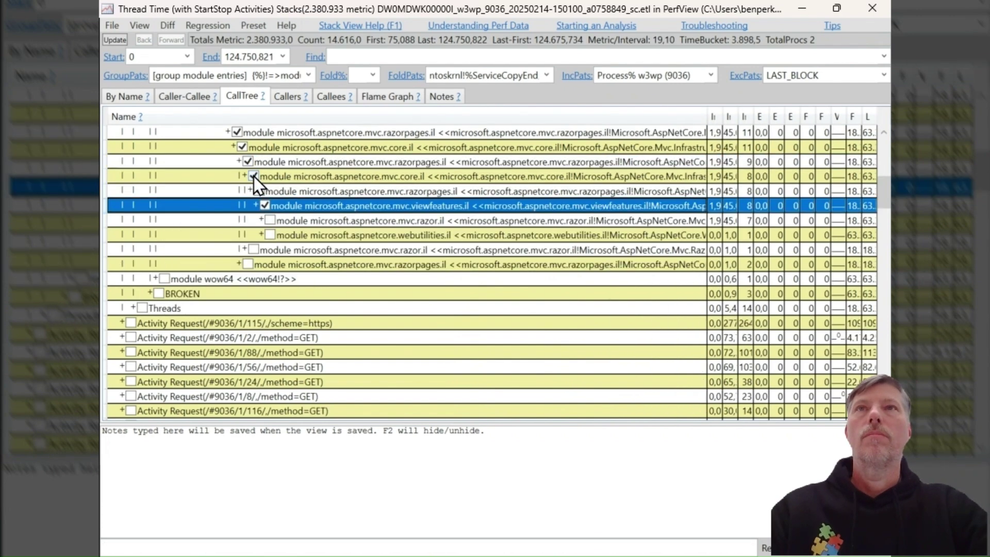
left_click(271, 222)
left_click(270, 221)
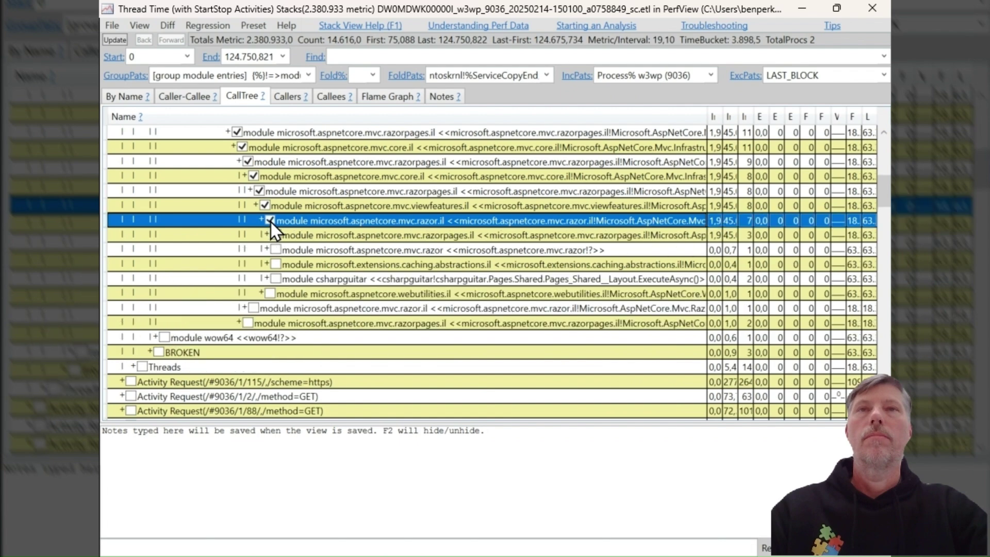
- Expand the razorpages module and the Thread.Sleep frame down to BLOCKED_TIME, and select the csharpguitar Pages_LowCpuHang.ExecuteAsync frame
left_click(274, 236)
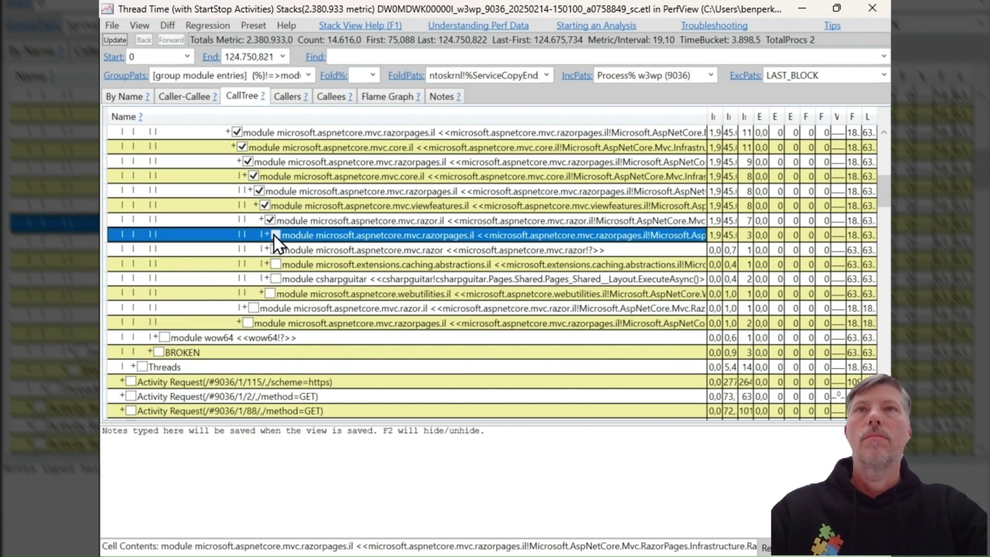
left_click(274, 235)
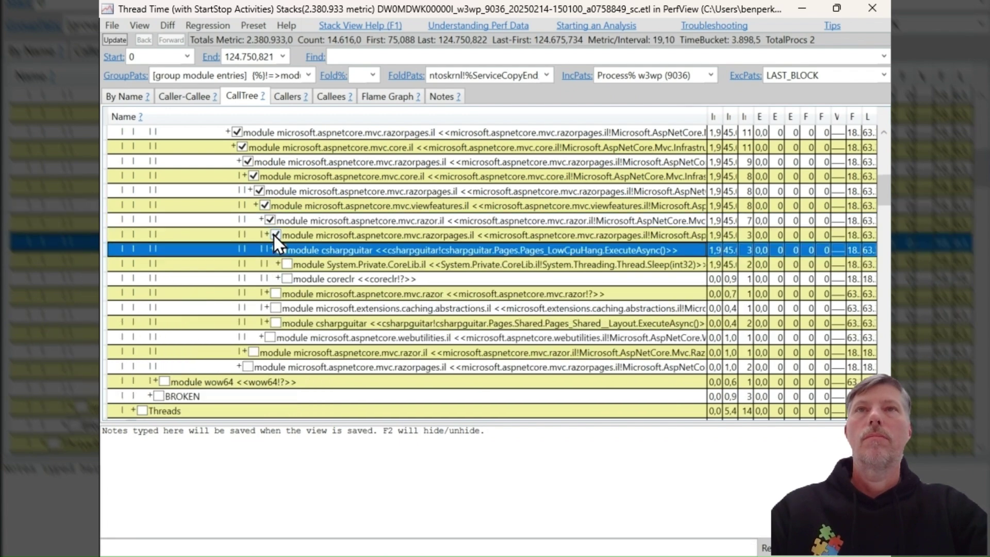
left_click(288, 265)
left_click(288, 265)
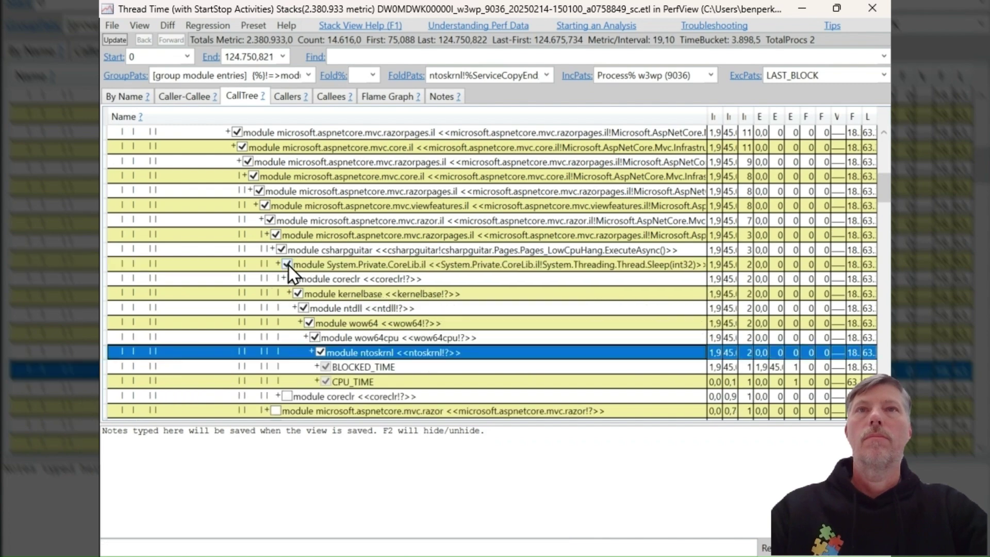
left_click(348, 249)
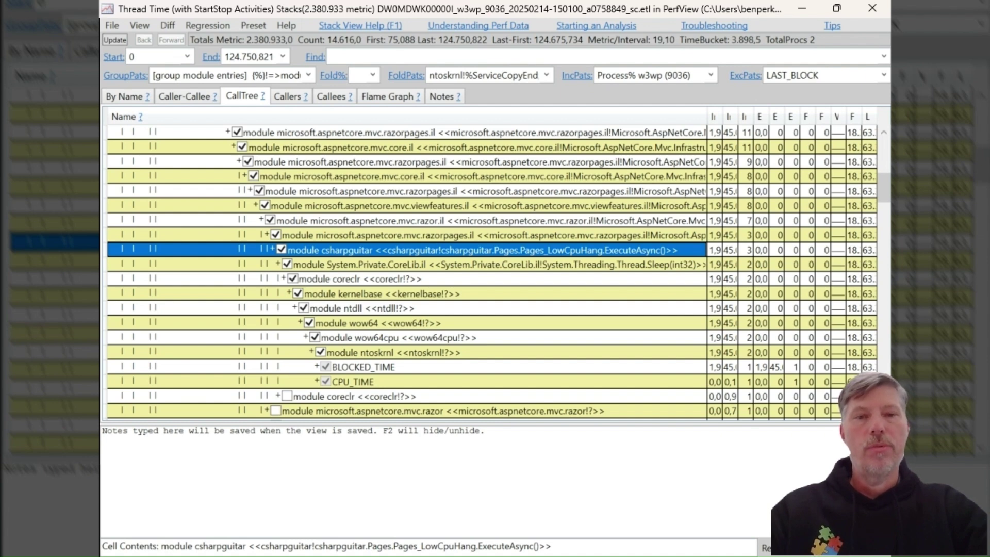
- Search the call tree for LowCpuHang
key("alt+Tab")
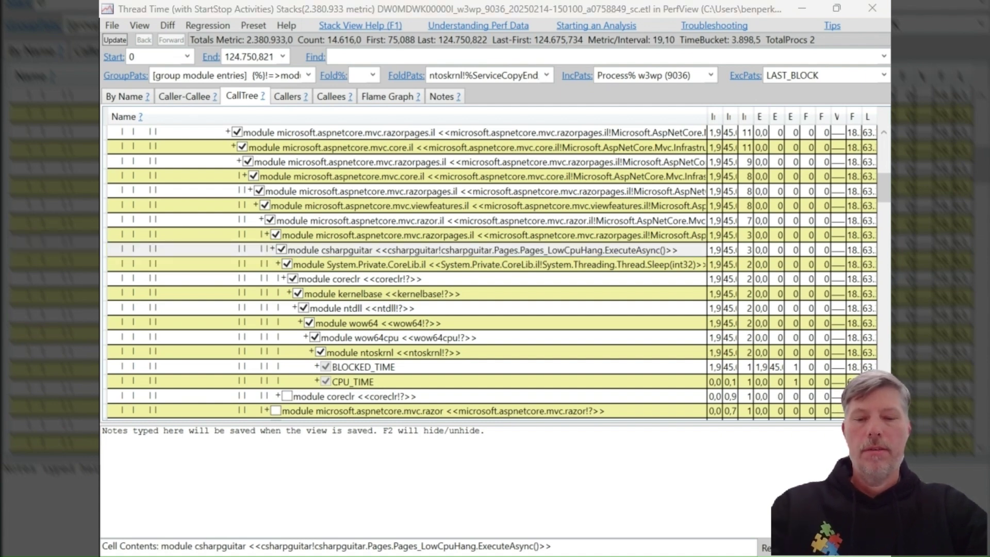
key("alt+Tab")
left_click(390, 63)
type("LowCpuHang")
key("Return")
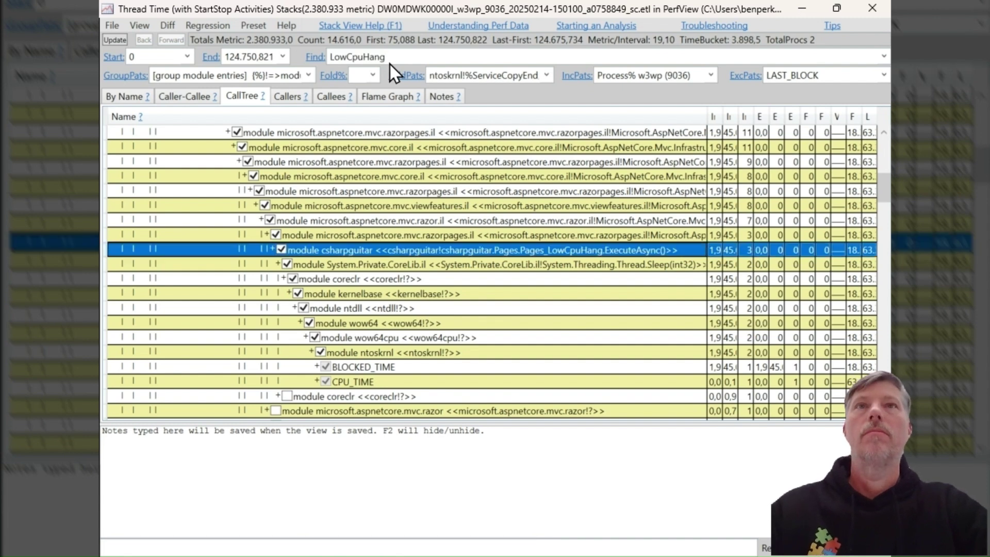